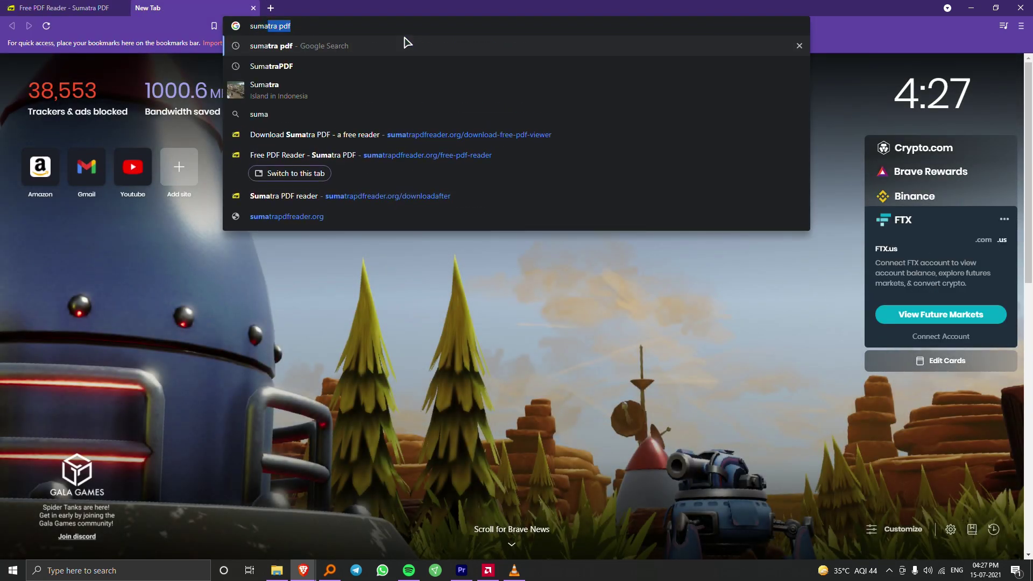
Download the 64-bit SumatraPDF 3.3.1 installer from sumatrapdfreader.org and save it to Downloads
left_click(362, 67)
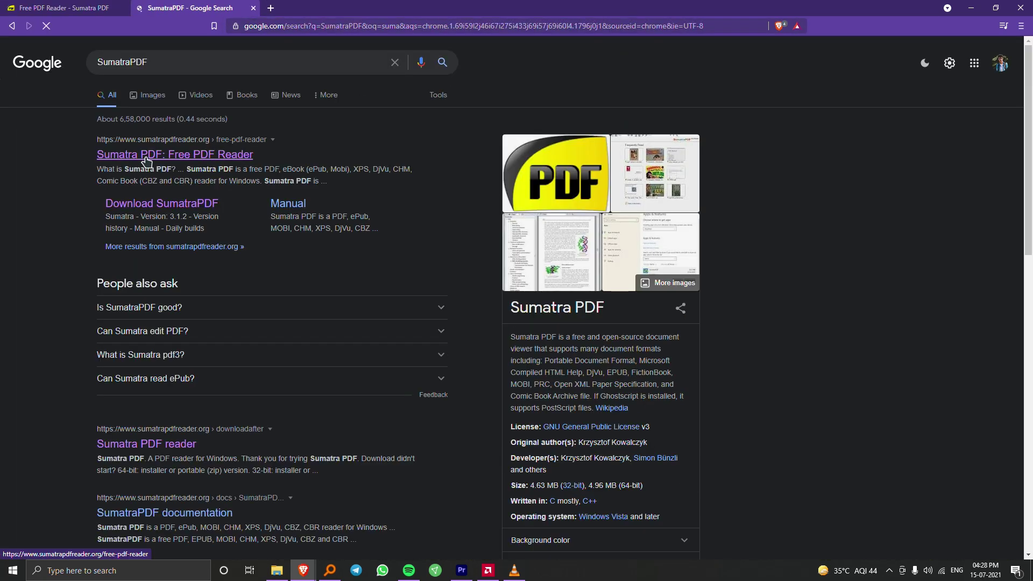
left_click(145, 158)
scroll(1031, 121, "down", 2)
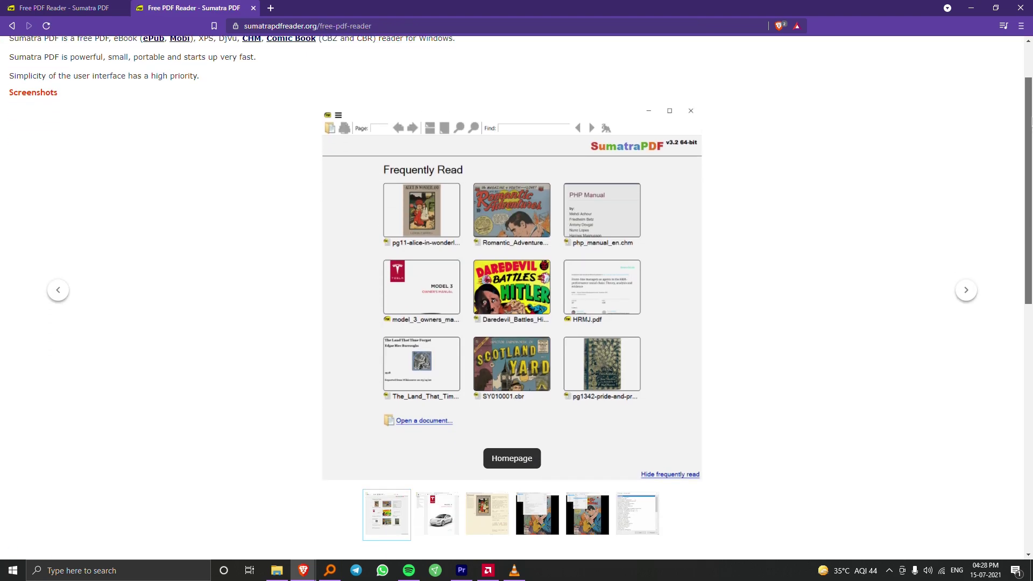
scroll(306, 224, "down", 8)
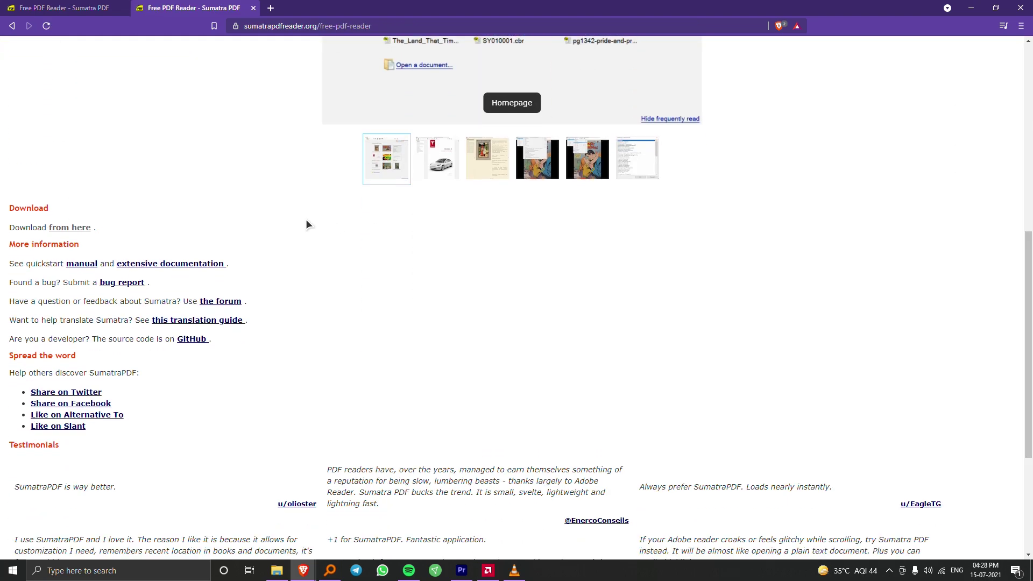
left_click(65, 229)
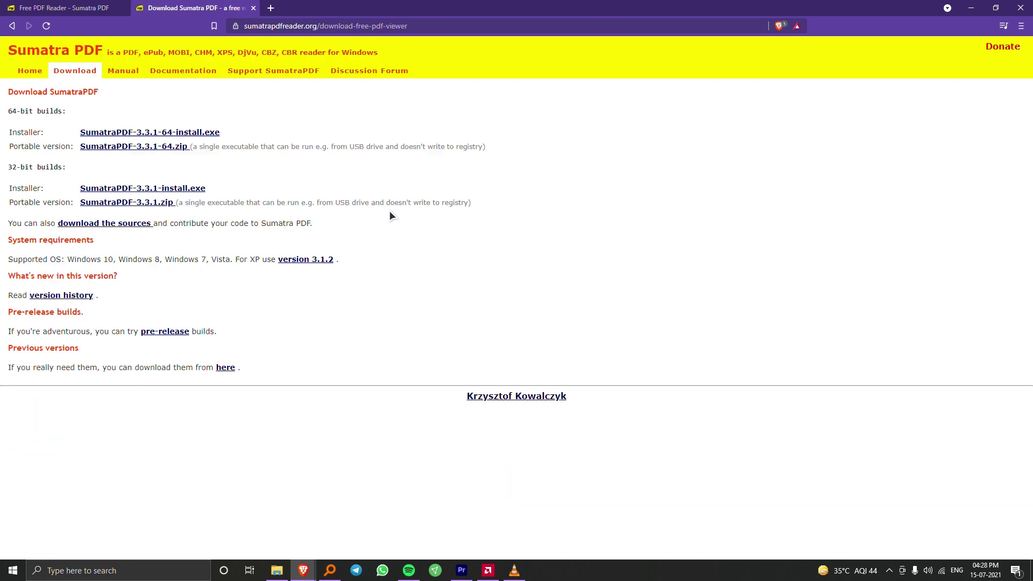
left_click(155, 133)
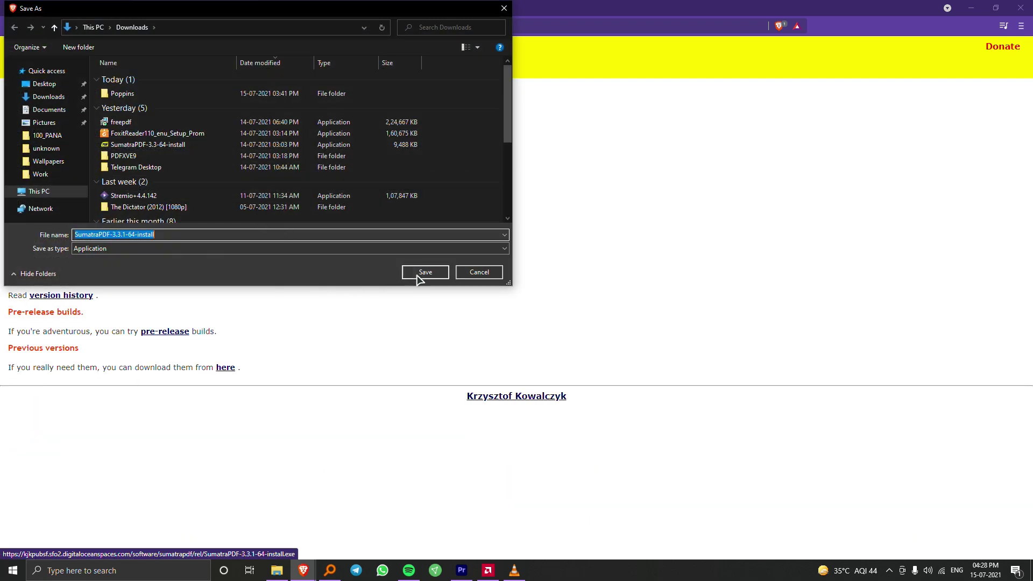
left_click(418, 277)
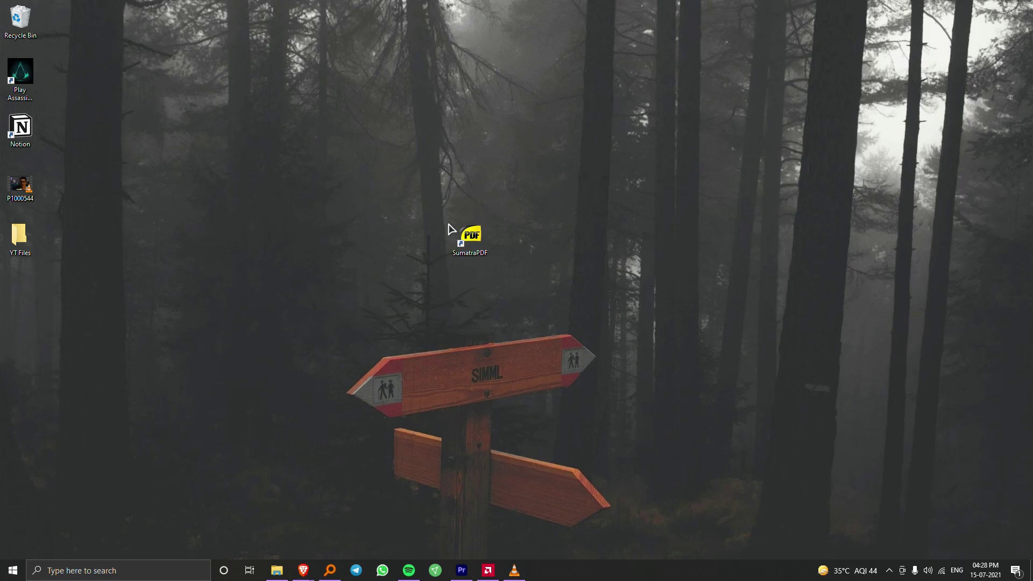
Launch SumatraPDF from its desktop shortcut, then restore and re-maximize its window
double_click(469, 236)
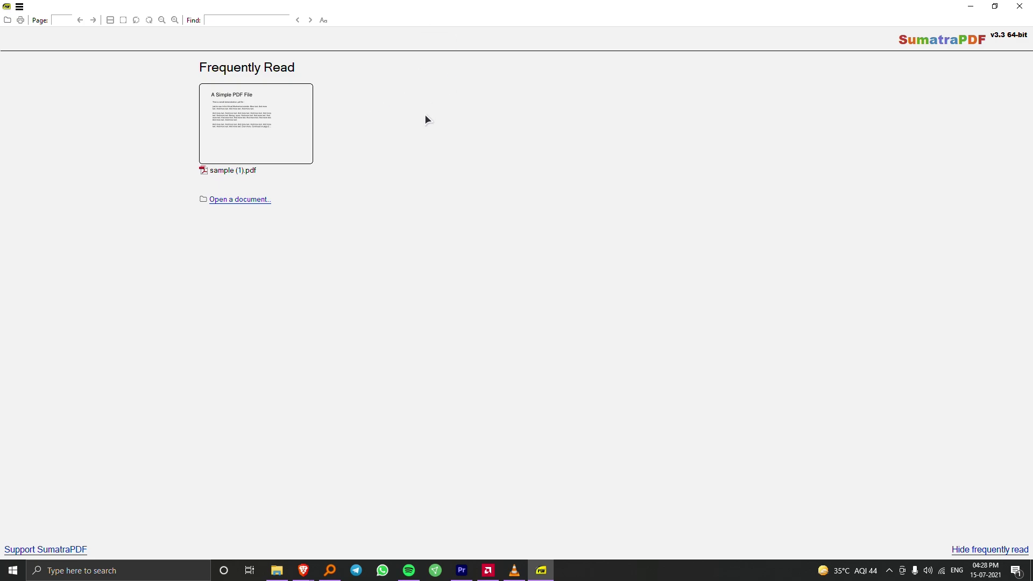
double_click(767, 6)
double_click(761, 7)
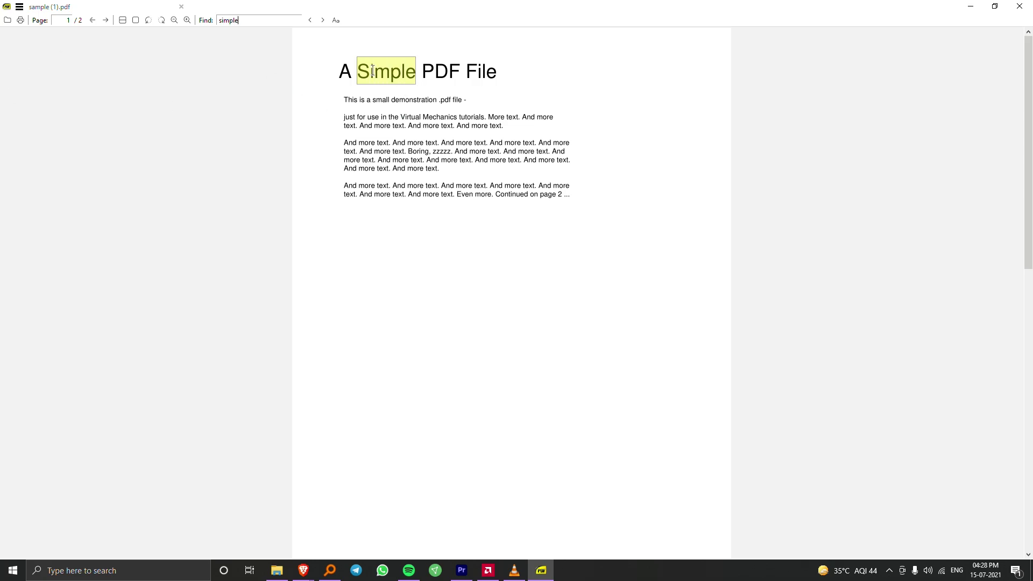
Clear the 'simple' search, zoom in twice, then try Fit a Single Page and Fit Width
key("ctrl+a")
key("BackSpace")
left_click(187, 20)
left_click(187, 20)
left_click(188, 20)
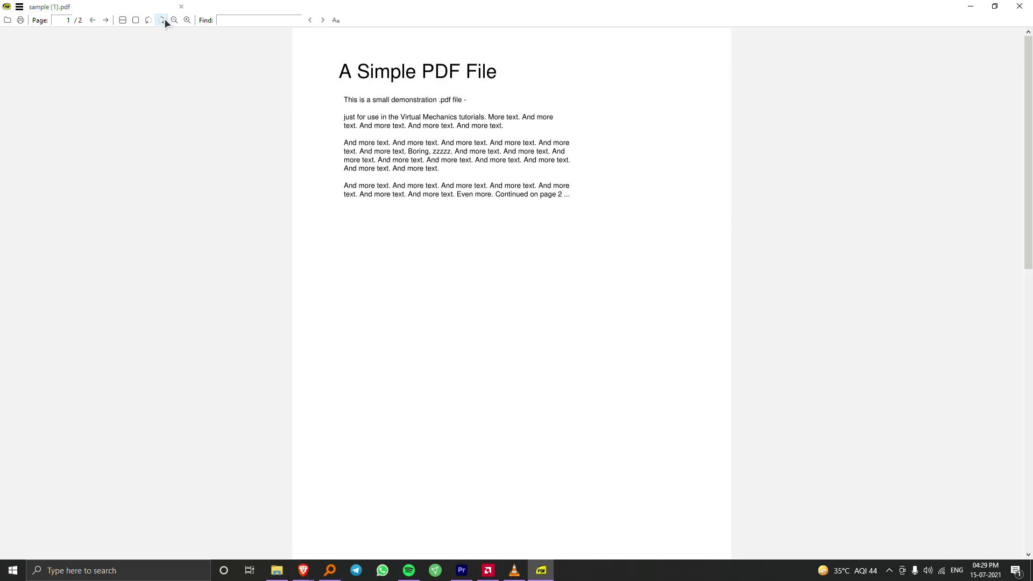
left_click(136, 20)
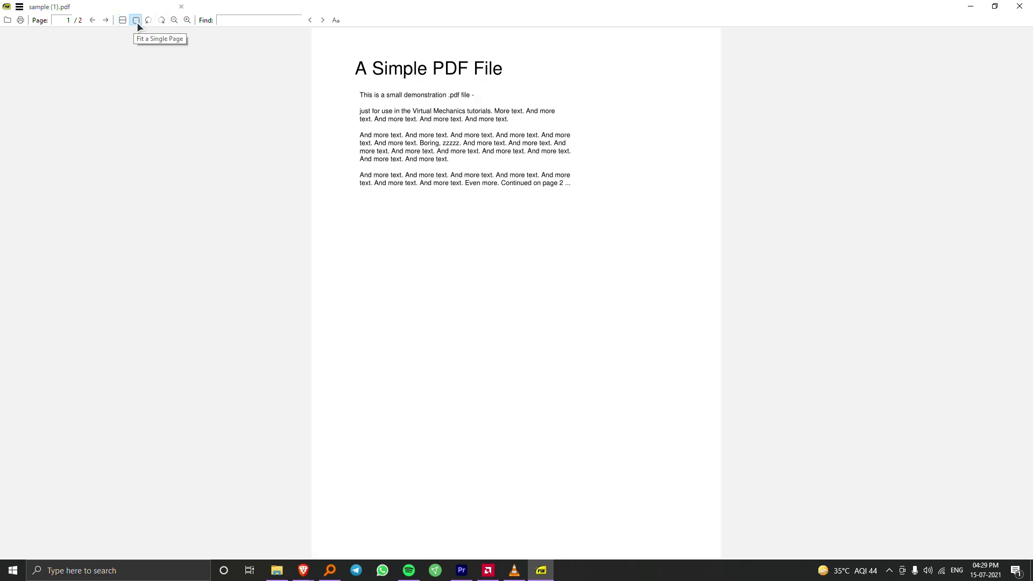
left_click(123, 20)
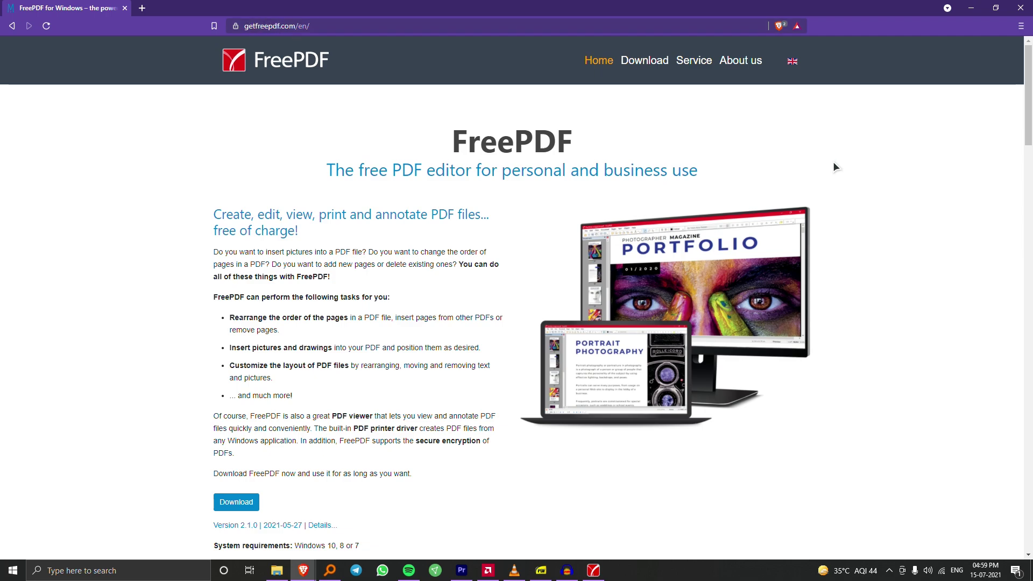
scroll(1022, 118, "down", 2)
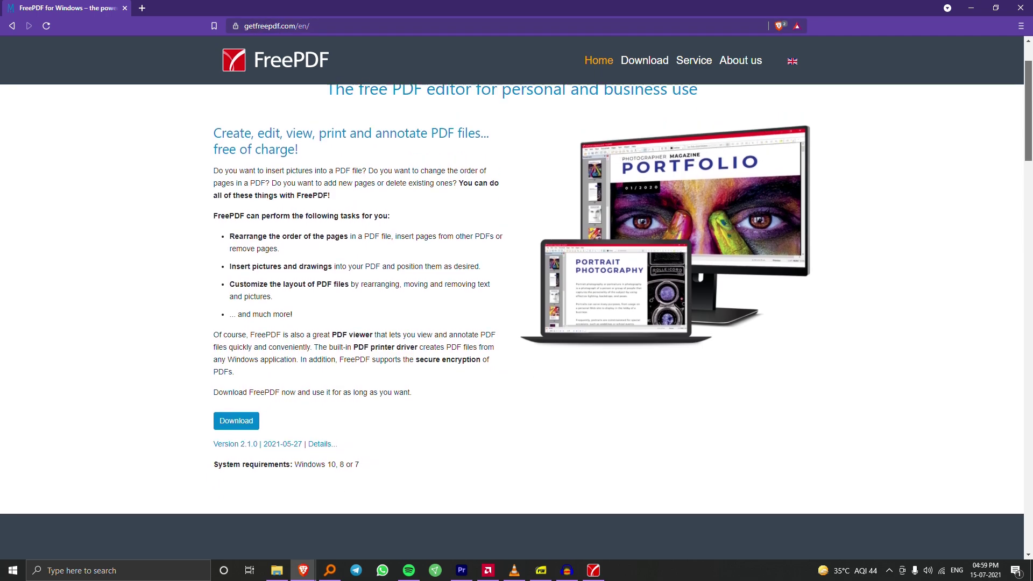
scroll(1023, 118, "up", 2)
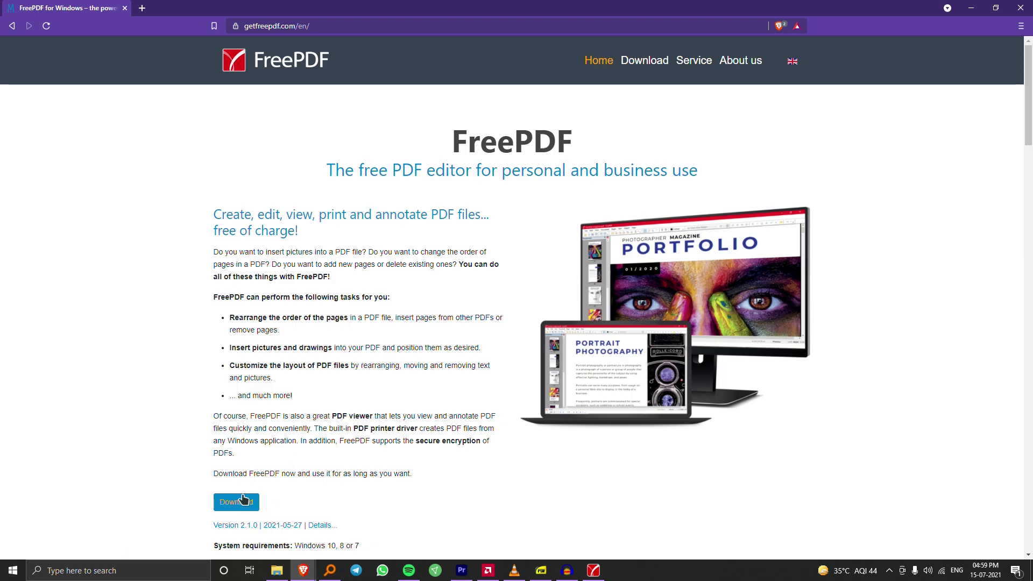
Open the FreePDF download form and try its Name field and Country dropdown
left_click(243, 500)
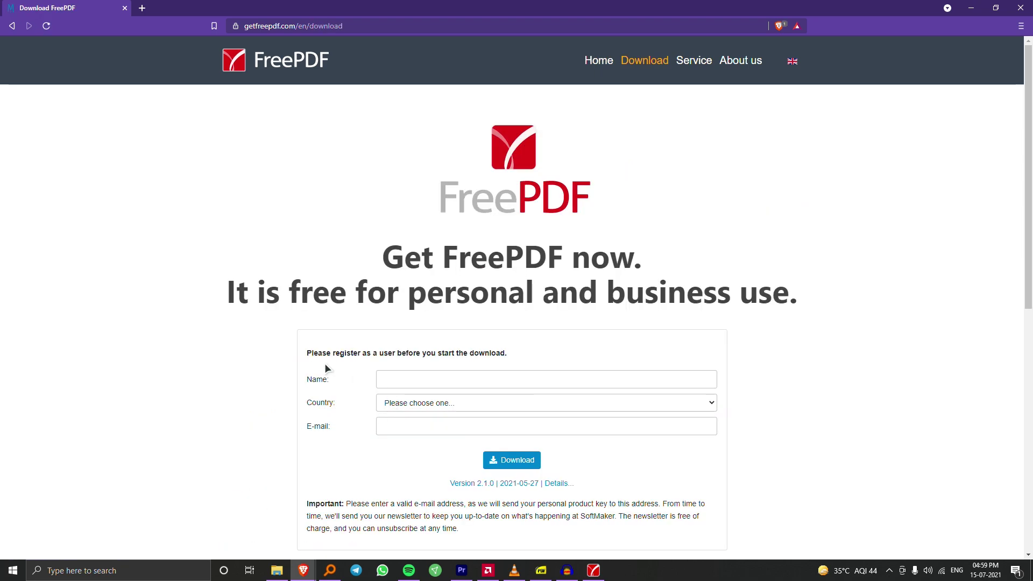
left_click(376, 378)
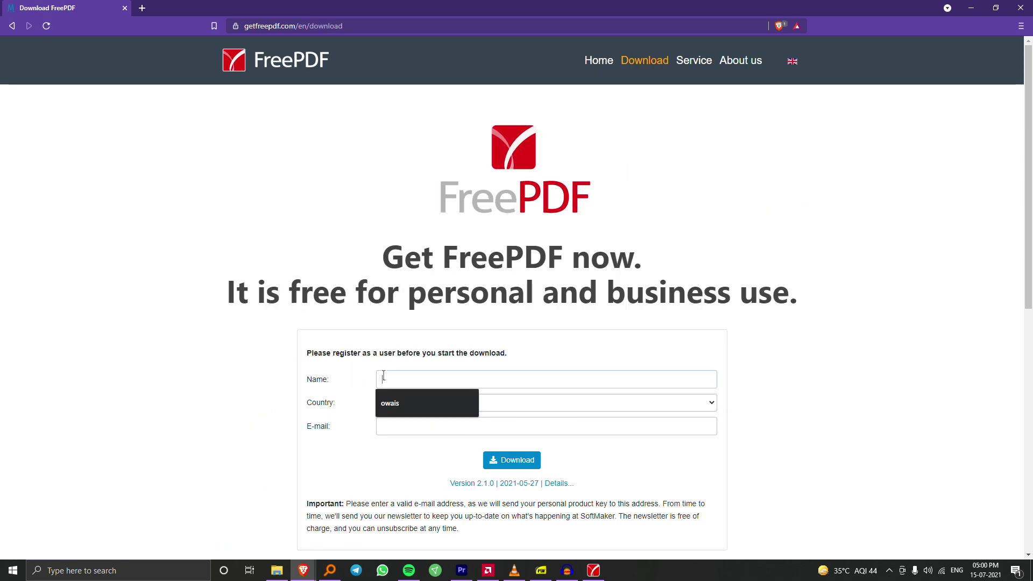
left_click(510, 408)
key("shift+Tab")
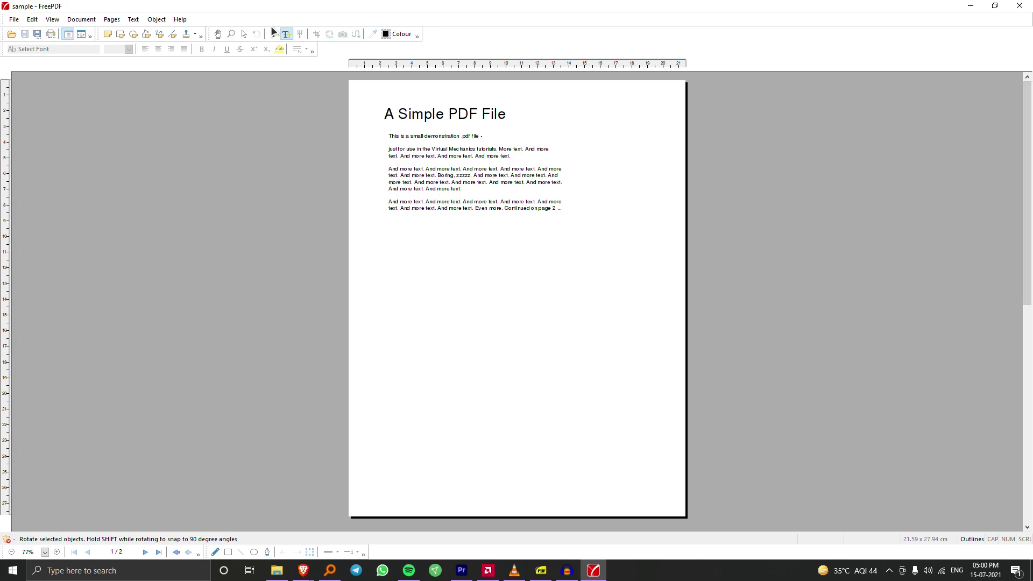
Add a widened text box of random typed letters below the paragraphs, set to Align Left
left_click(385, 283)
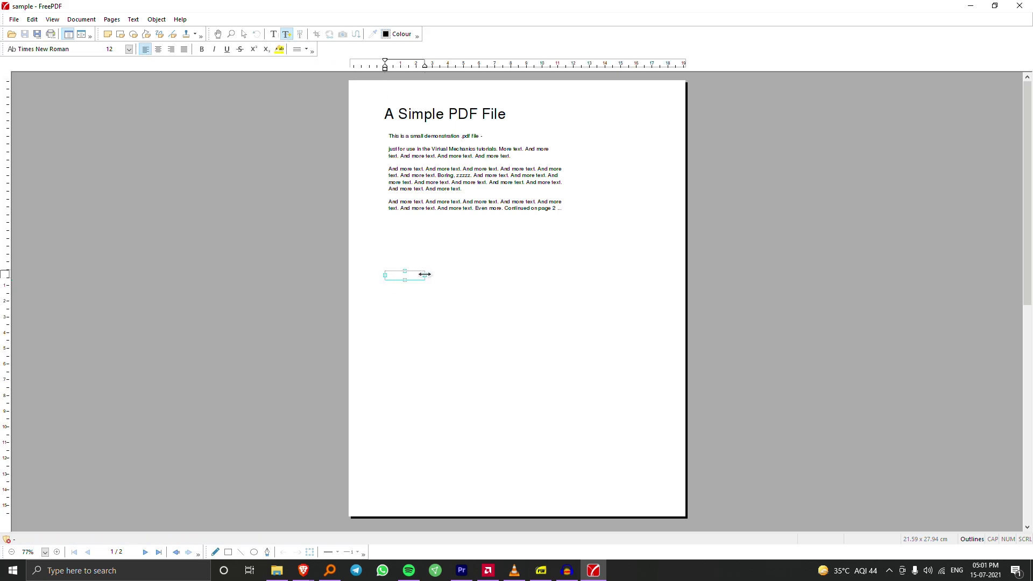
left_click_drag(425, 274, 521, 275)
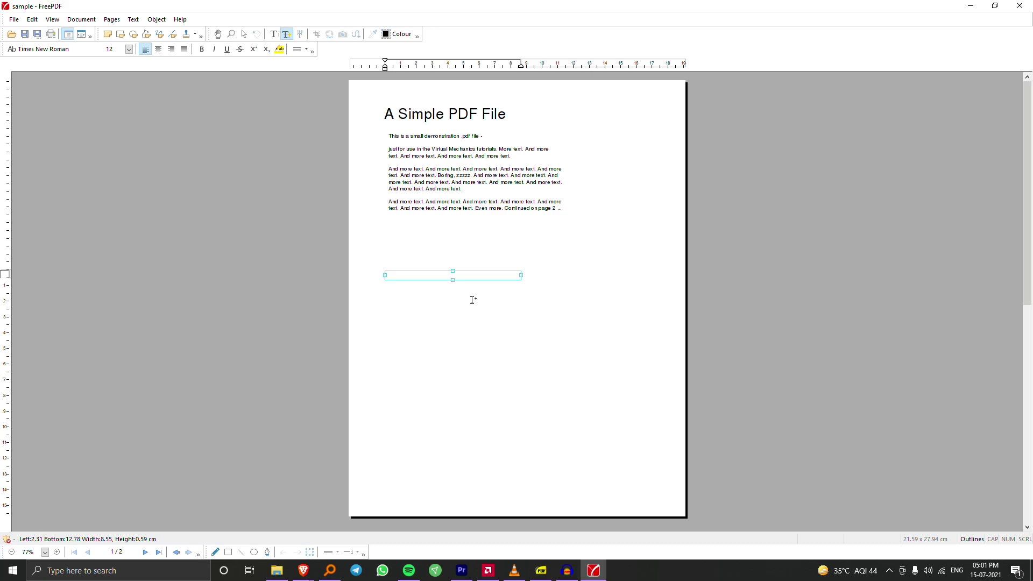
type("bfidsbgfuibdfuisduifbfsduibfuibiu")
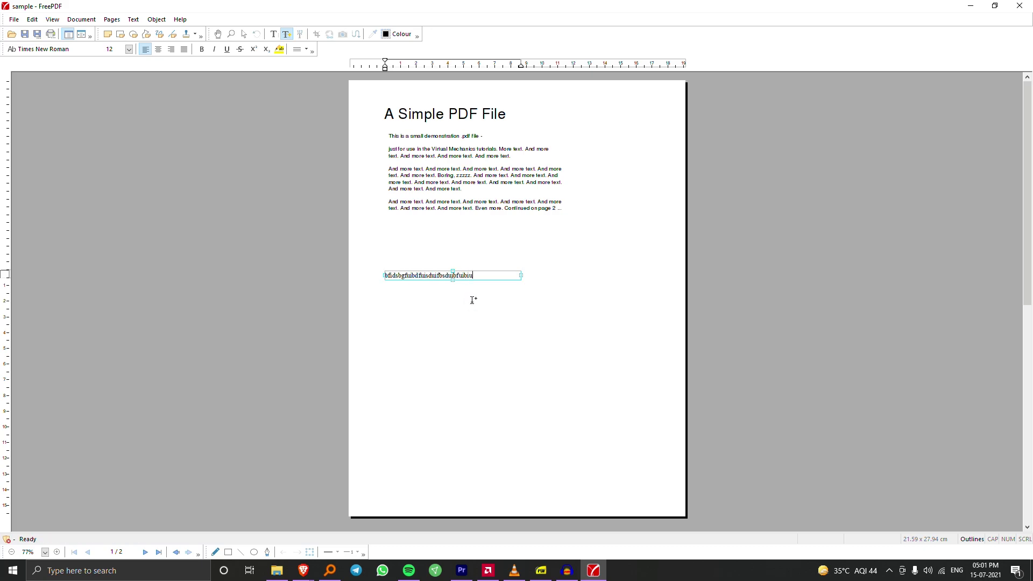
type("nsoiandio")
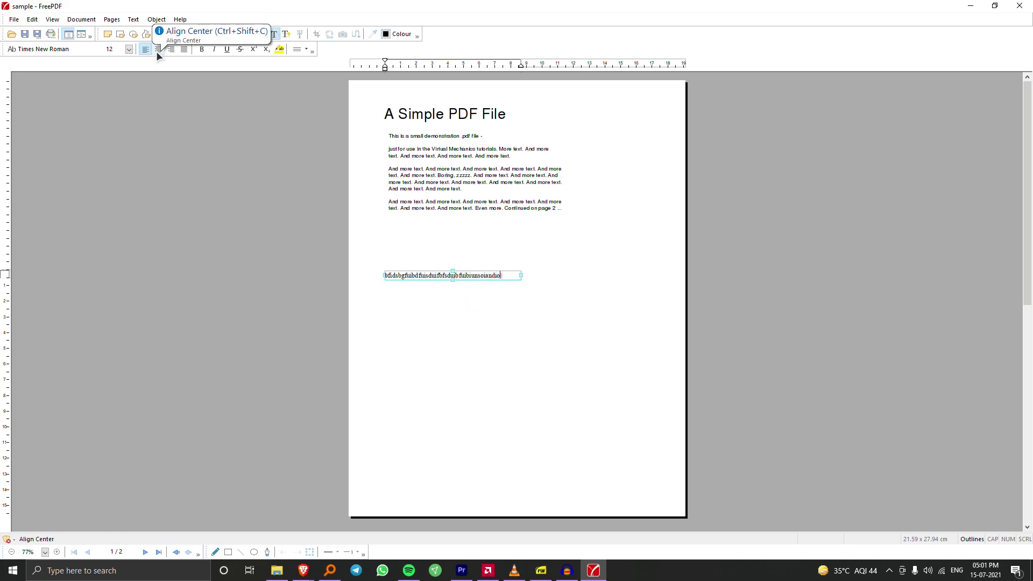
left_click(158, 49)
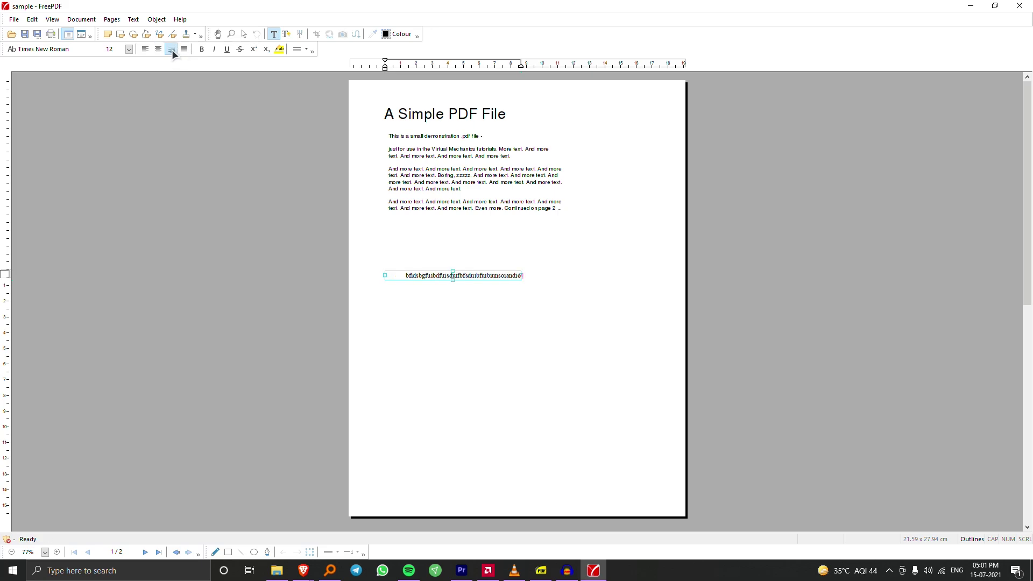
left_click(156, 50)
left_click(145, 49)
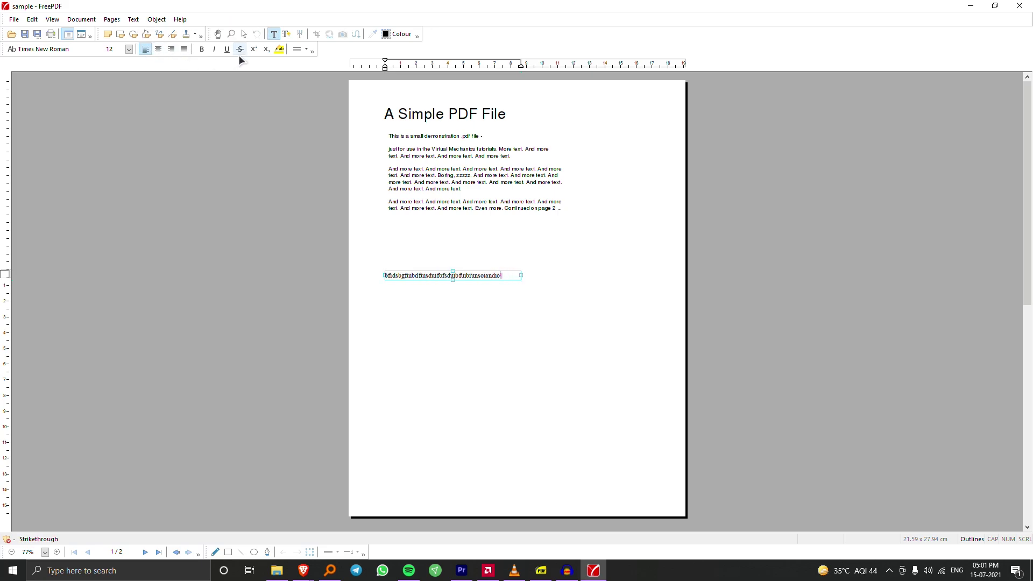
Highlight the typed line and text spanning the second and third paragraphs in yellow
left_click(278, 50)
left_click_drag(388, 147, 440, 152)
left_click(484, 160)
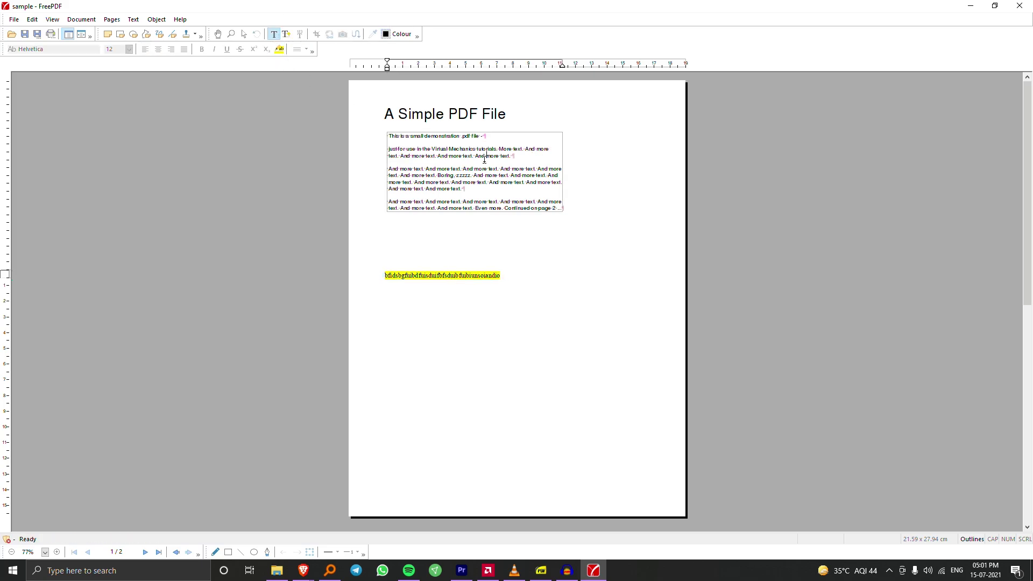
left_click_drag(407, 154, 474, 170)
left_click(281, 49)
left_click(571, 168)
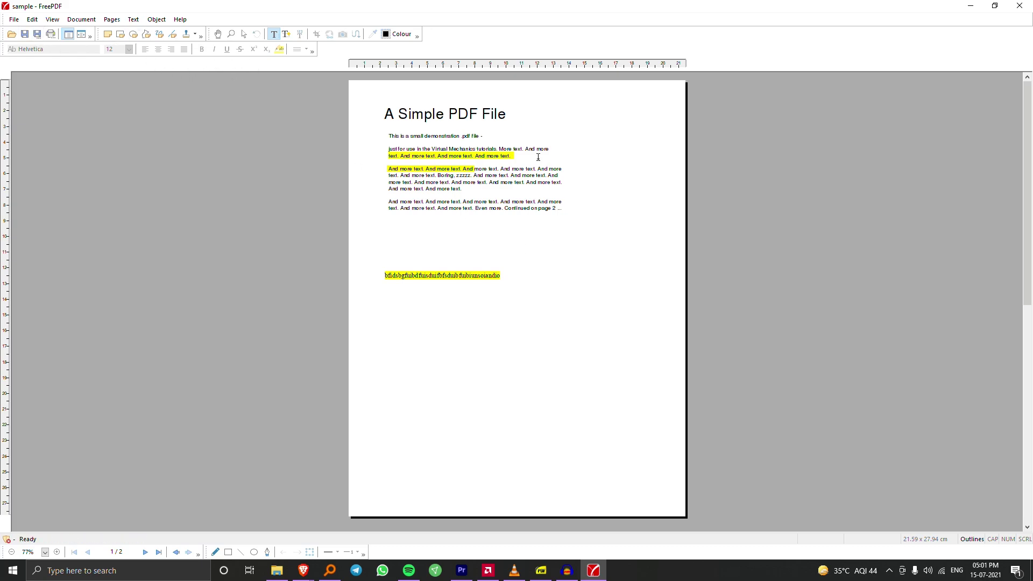
Insert the 2mnztqkobjw61 image through Object > Image > Insert…
left_click(156, 19)
mouse_move(168, 33)
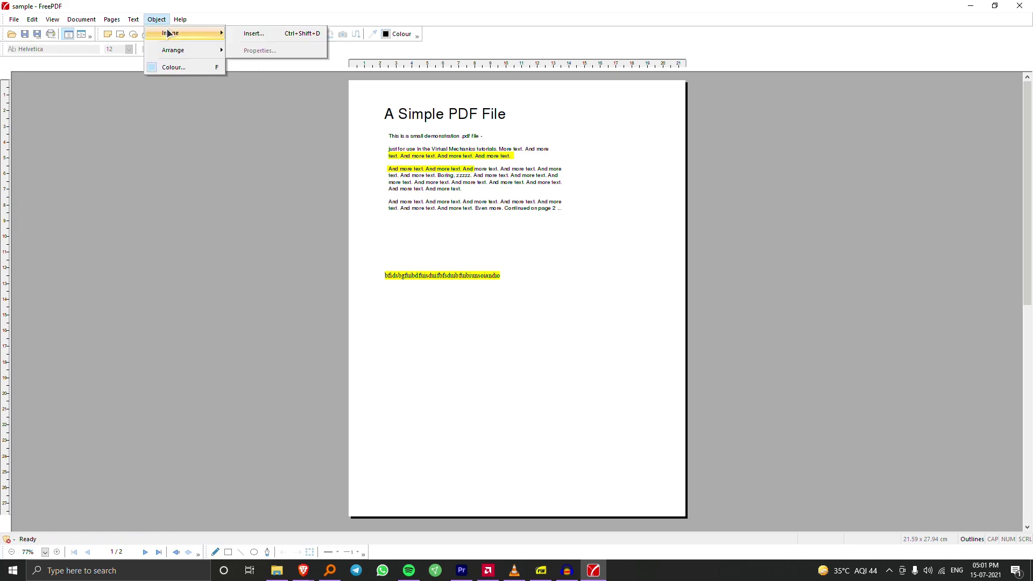
left_click(295, 37)
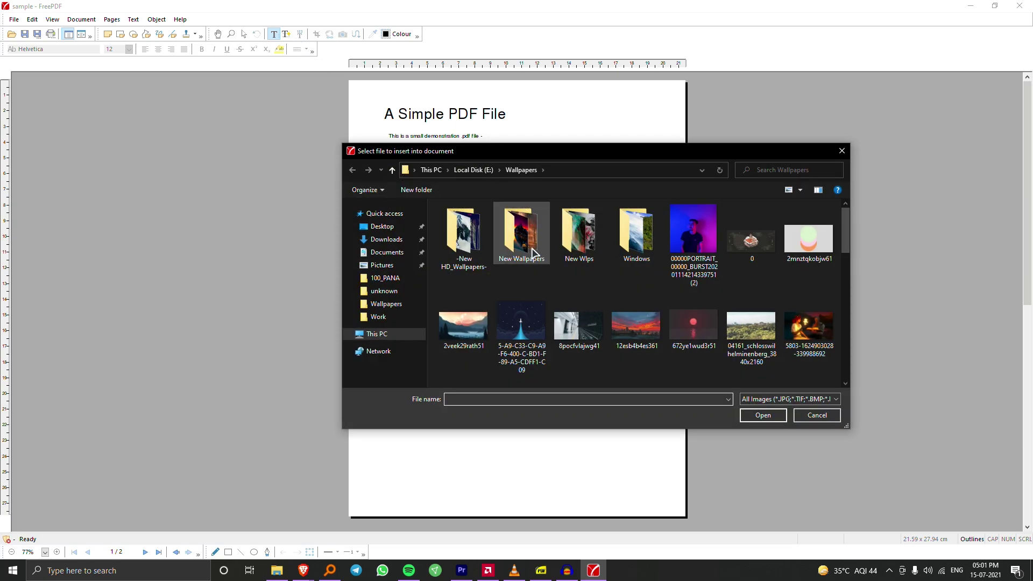
left_click(797, 253)
double_click(828, 253)
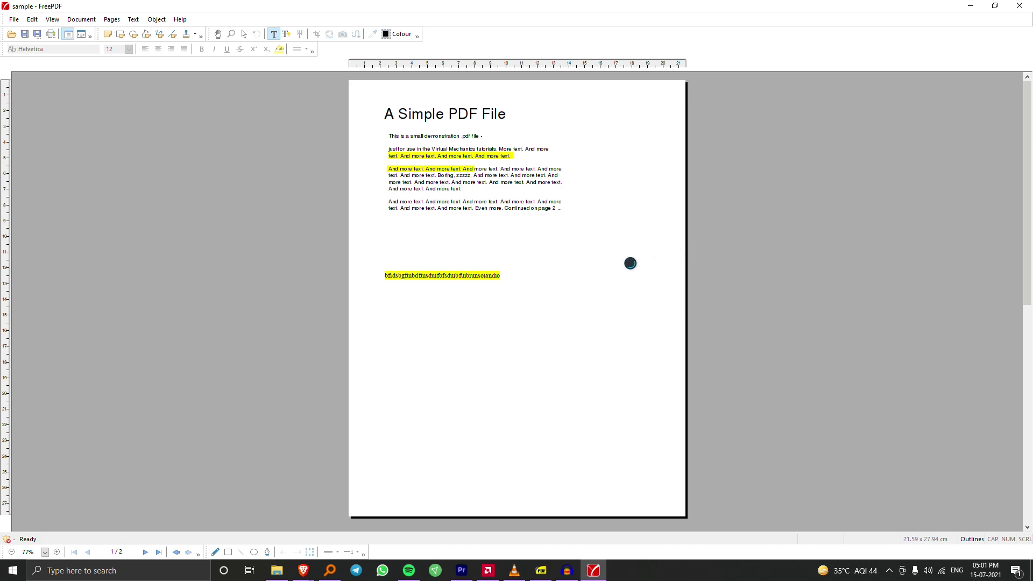
Place the circles image, shrink it by a corner handle, and move it below the highlighted line
left_click(517, 306)
left_click_drag(519, 307, 506, 384)
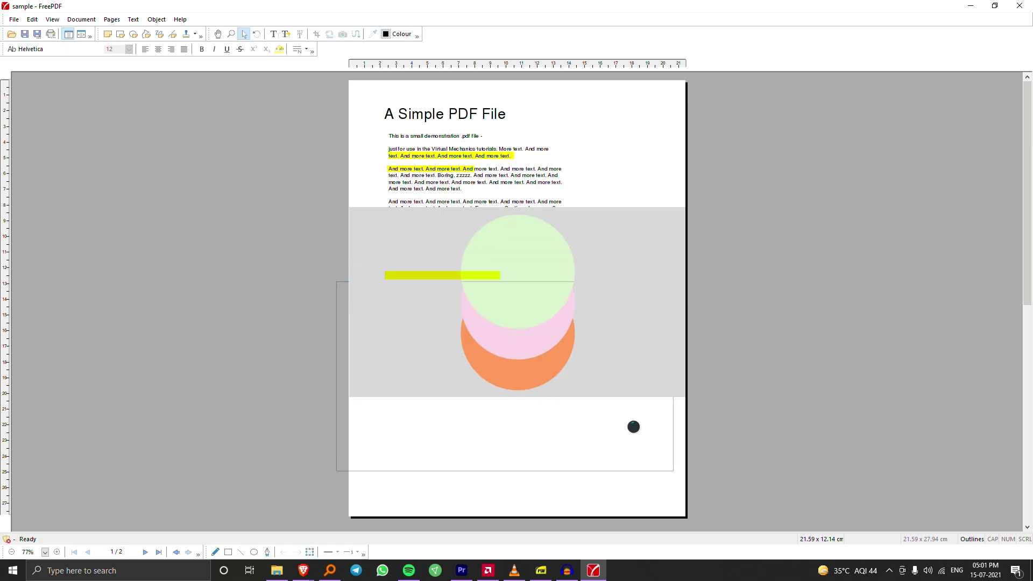
left_click_drag(674, 472, 593, 422)
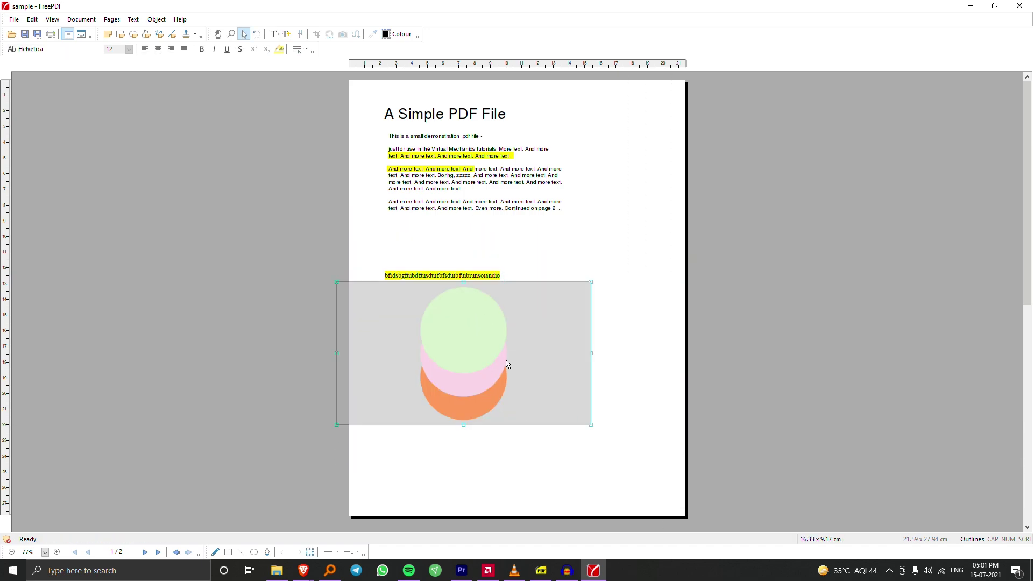
left_click_drag(521, 356, 560, 376)
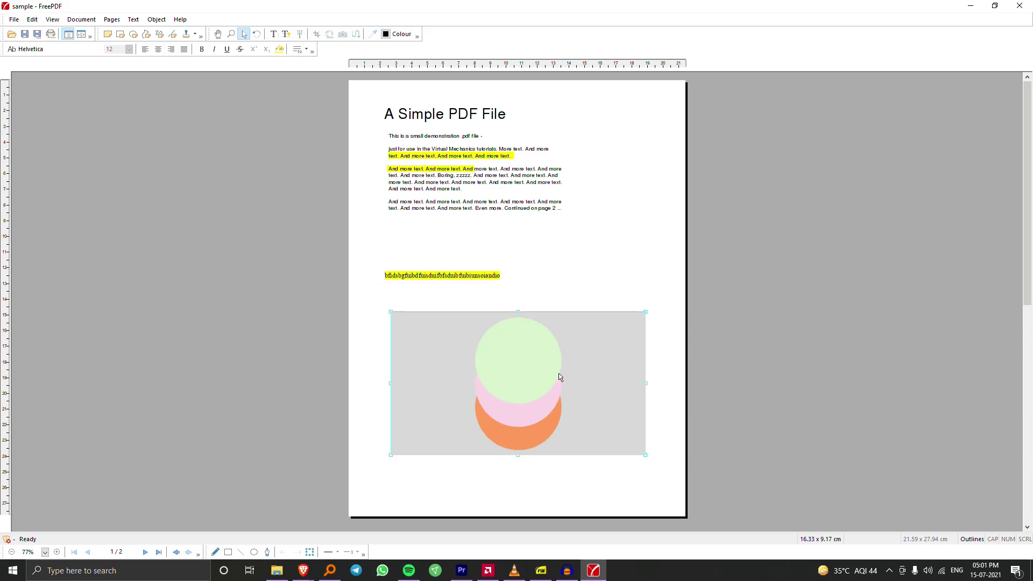
left_click(119, 20)
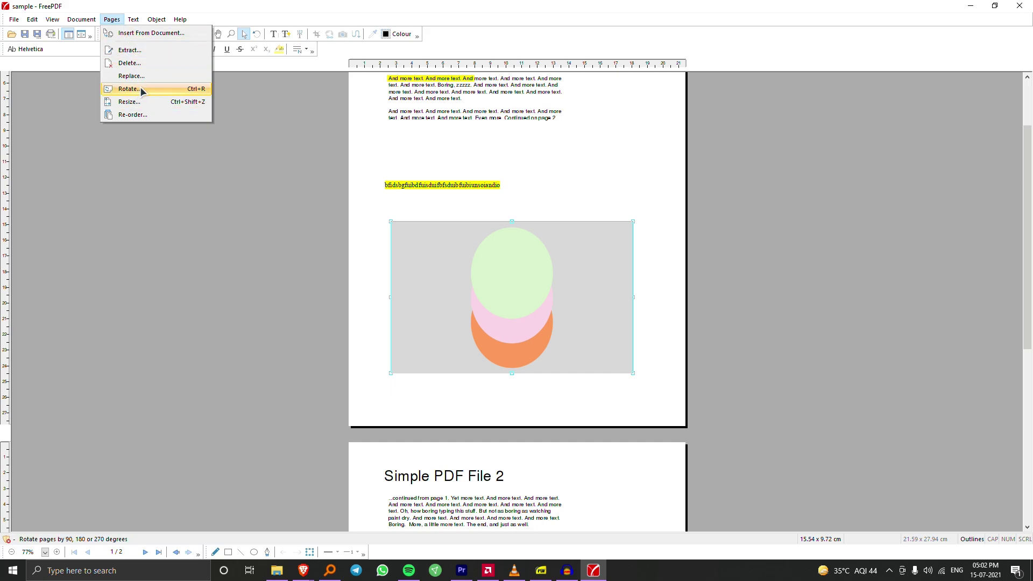
mouse_move(12, 22)
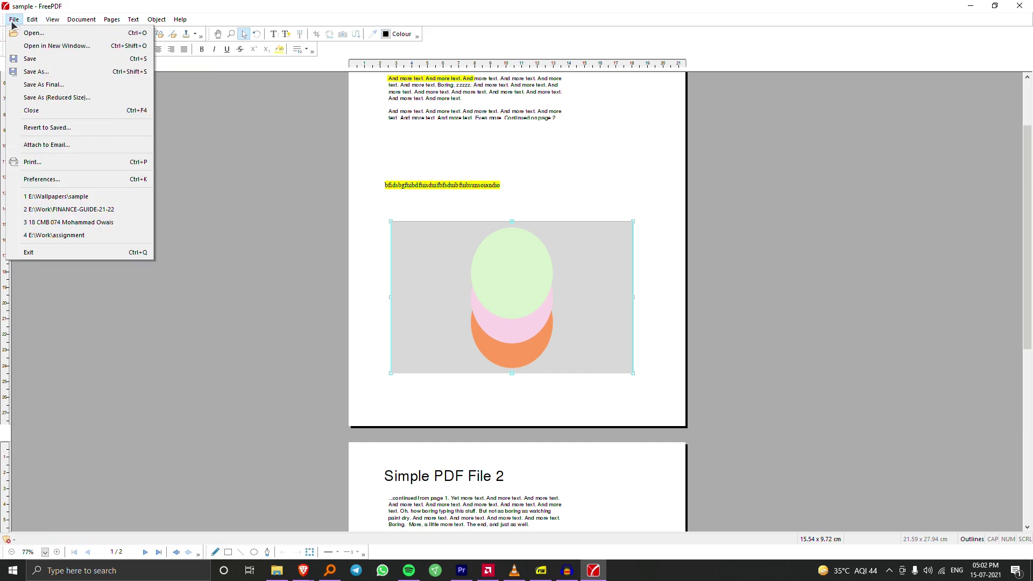
left_click(559, 399)
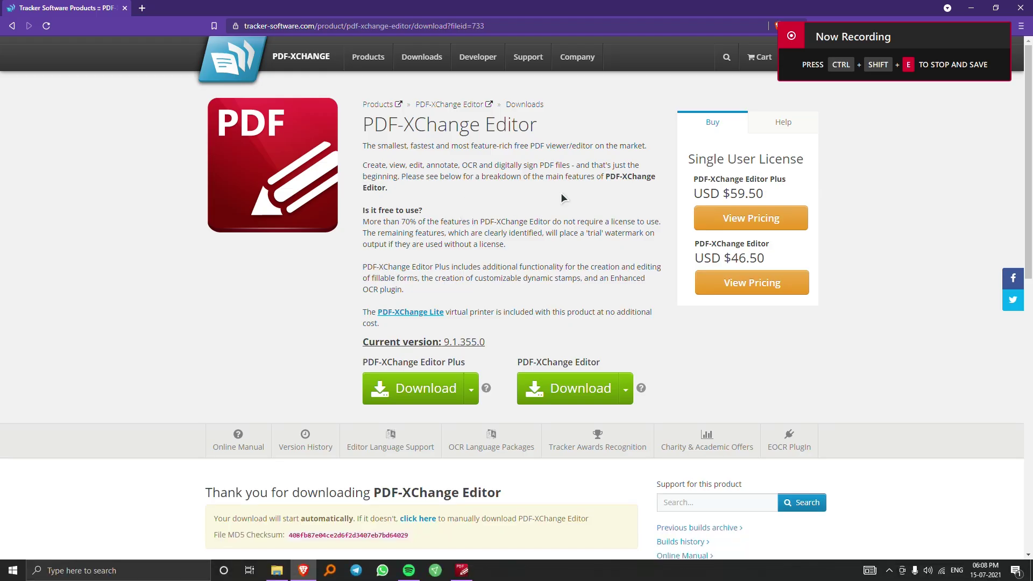
left_click_drag(364, 125, 562, 128)
left_click(564, 132)
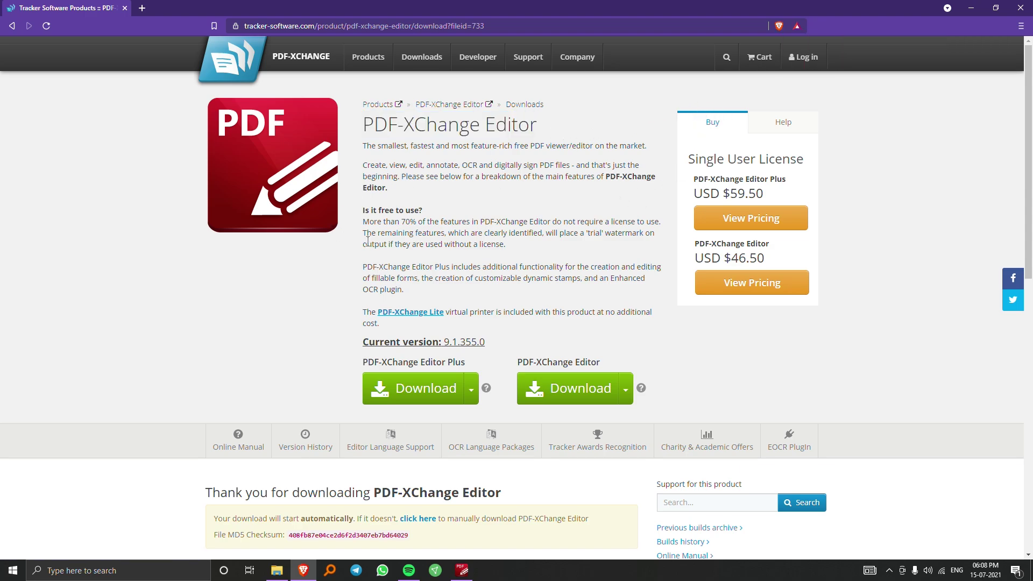
left_click_drag(362, 221, 558, 249)
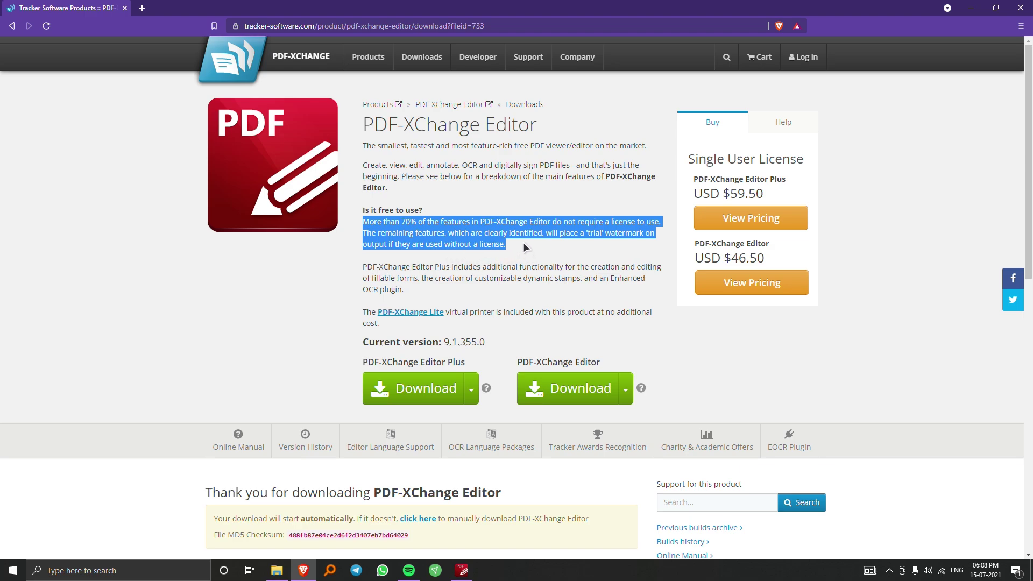
left_click(509, 248)
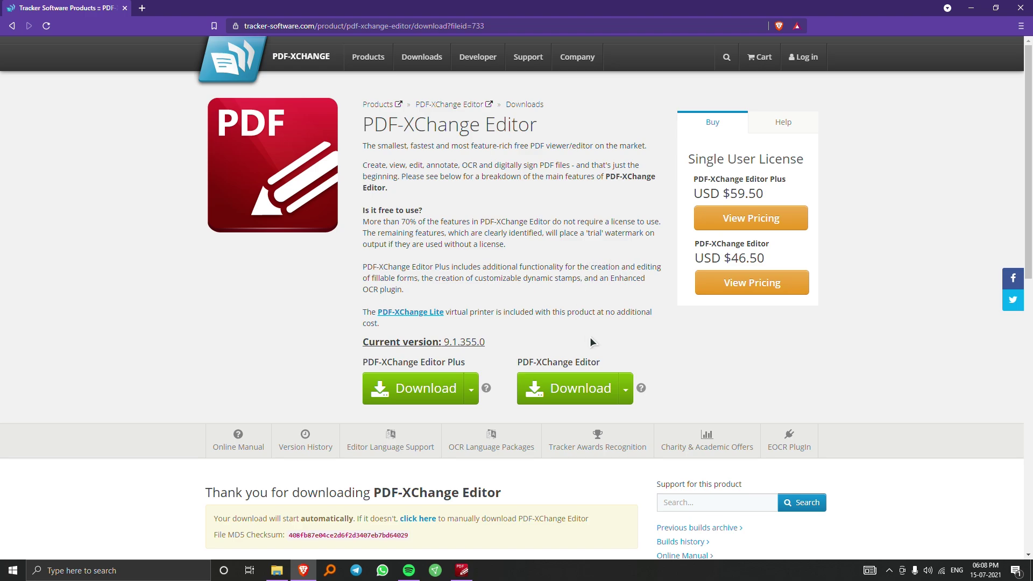
Start the free PDF-XChange Editor download, close the save dialog, and switch to the Editor window
left_click(592, 398)
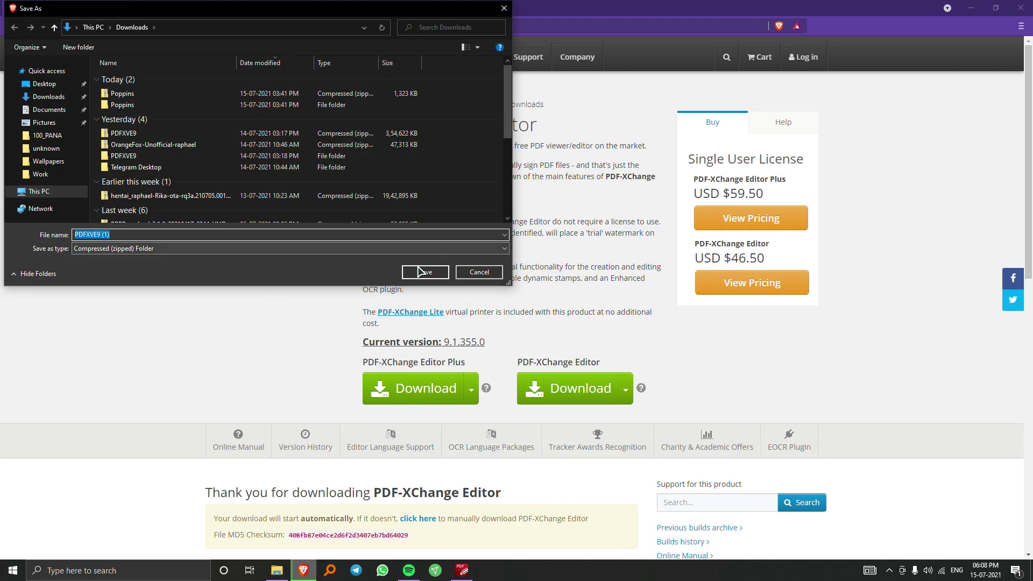
left_click(479, 273)
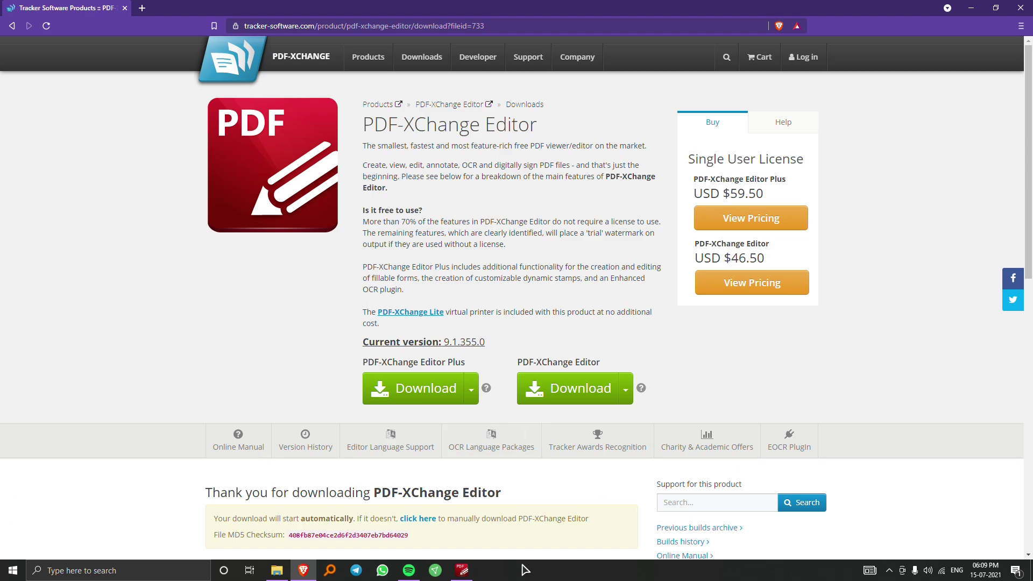
left_click(462, 570)
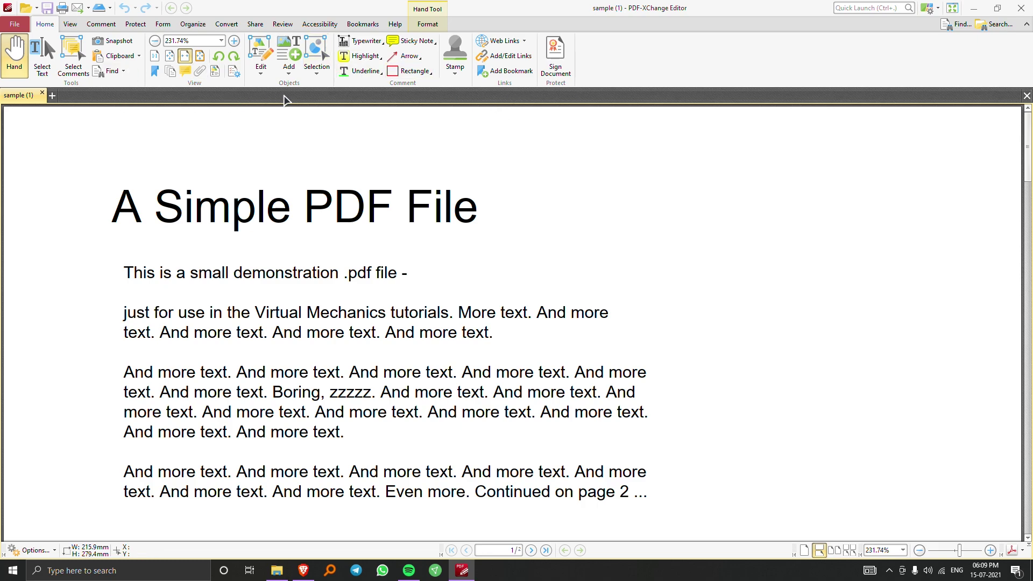
Try Home > Add > Add Barcode…, dismiss the Protected Feature Warning, and open and close the Edit list
left_click(288, 62)
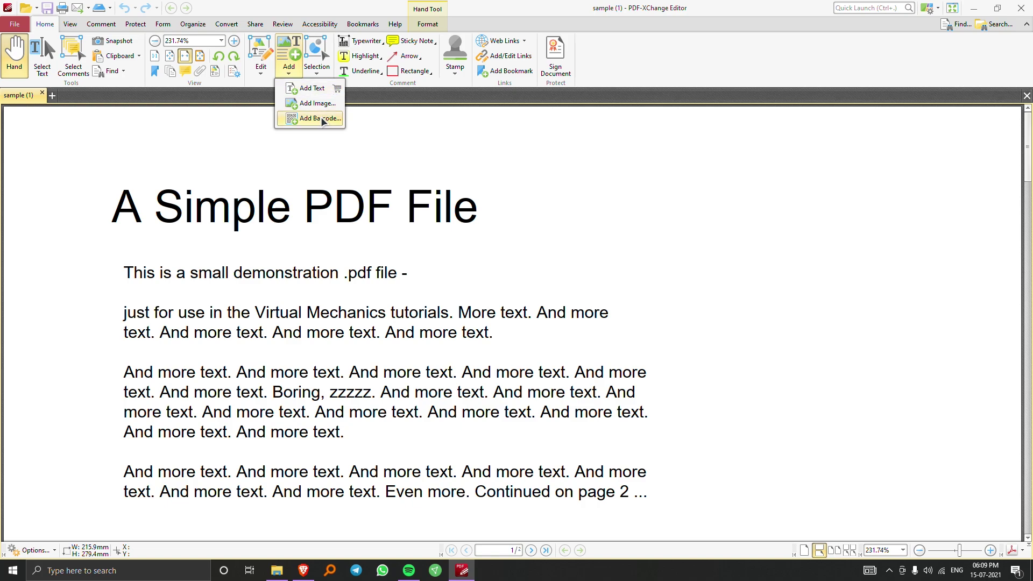
left_click(266, 68)
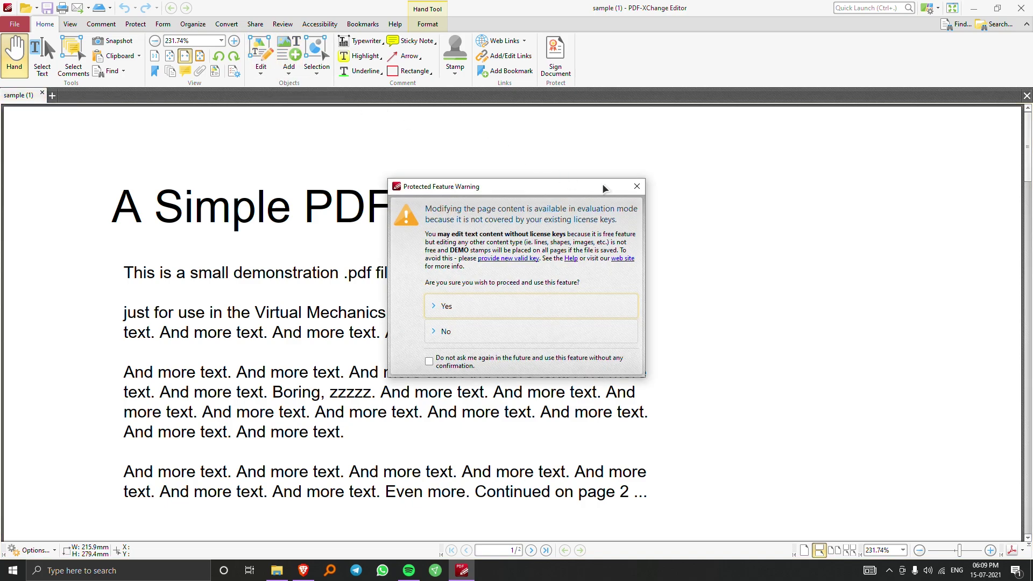
left_click(637, 186)
left_click(259, 72)
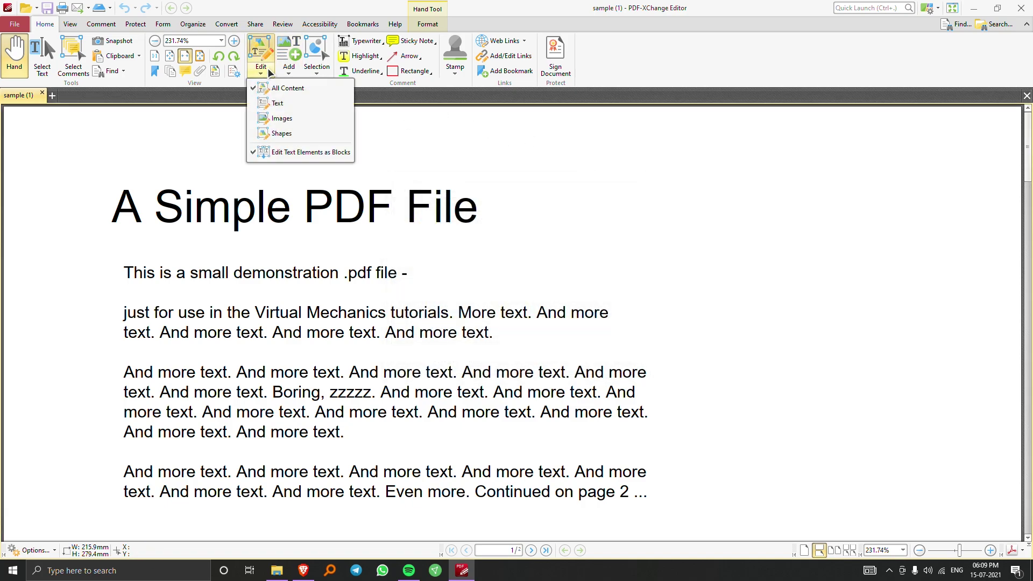
left_click(261, 68)
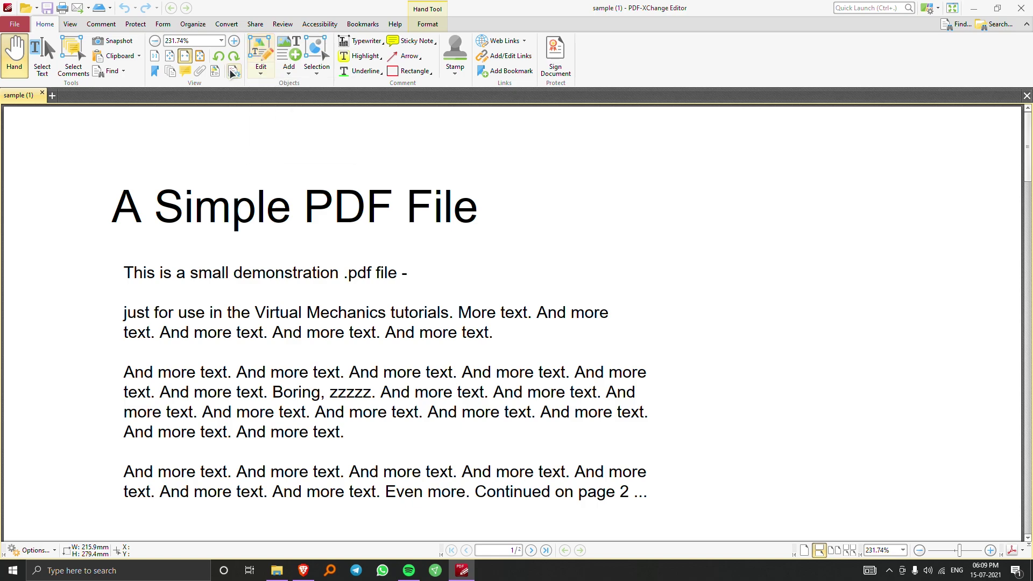
Cycle through the Comment, View, Protect, Form, Organize, Convert, Share, Review, Accessibility, Bookmarks and Help tabs, ending on Home
left_click(106, 27)
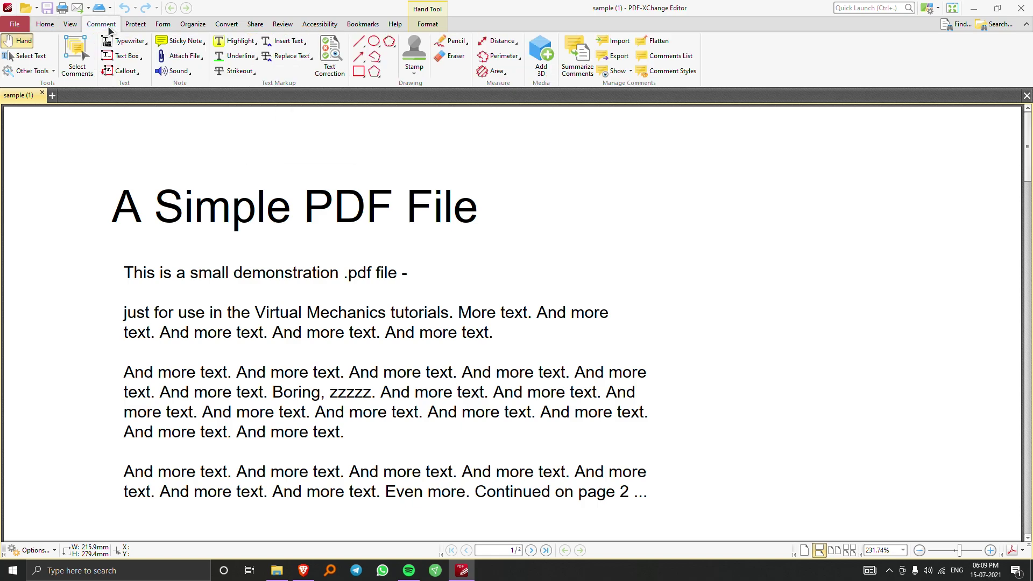
left_click(71, 25)
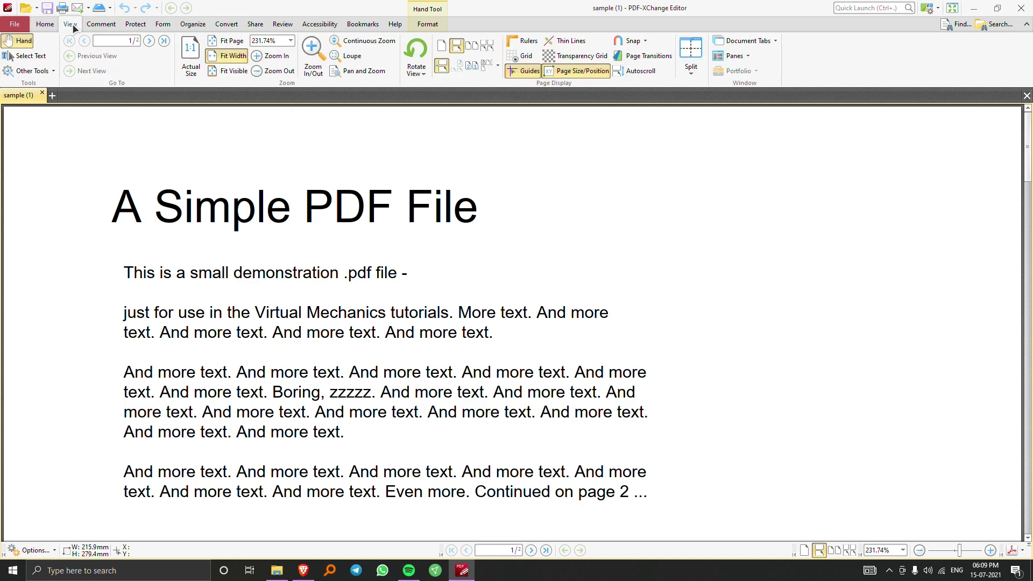
left_click(136, 24)
left_click(163, 24)
left_click(193, 24)
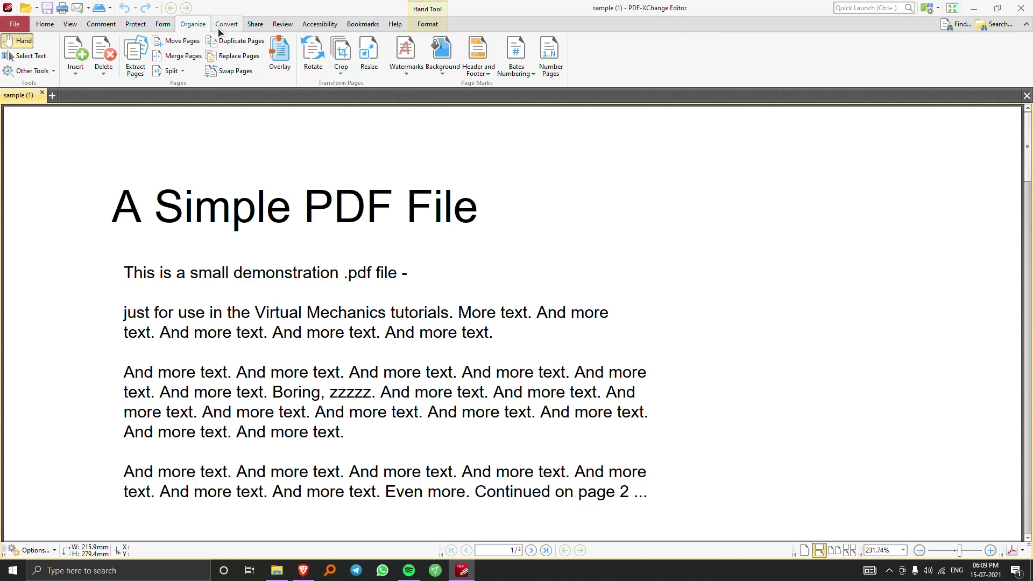
left_click(225, 27)
left_click(256, 24)
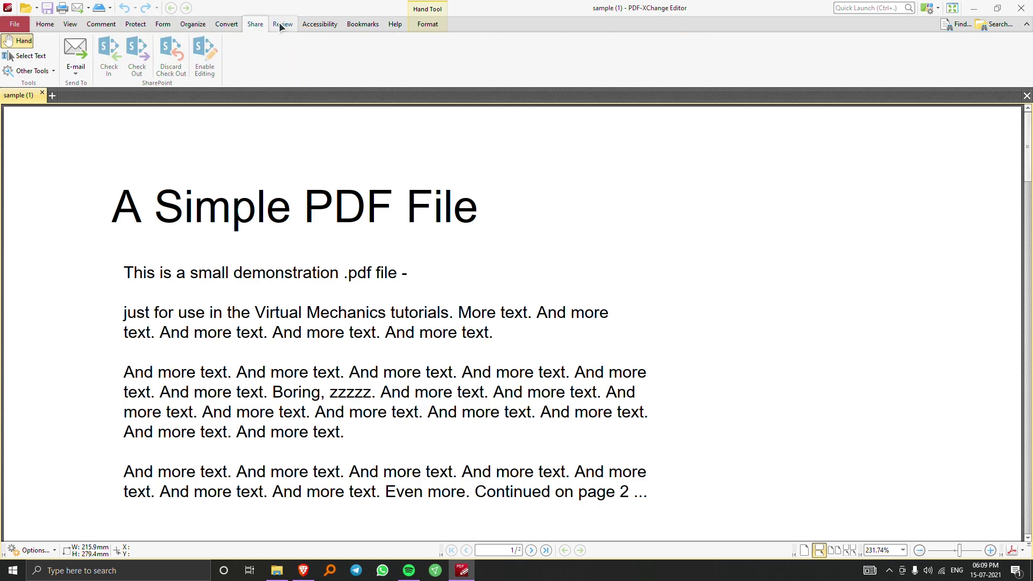
left_click(283, 24)
left_click(316, 24)
left_click(356, 25)
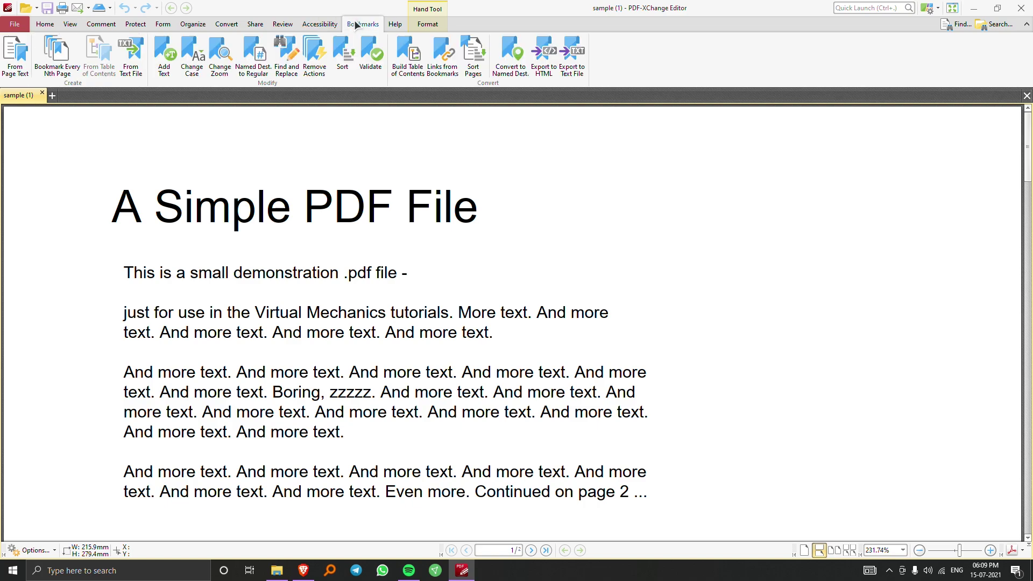
left_click(393, 24)
left_click(45, 25)
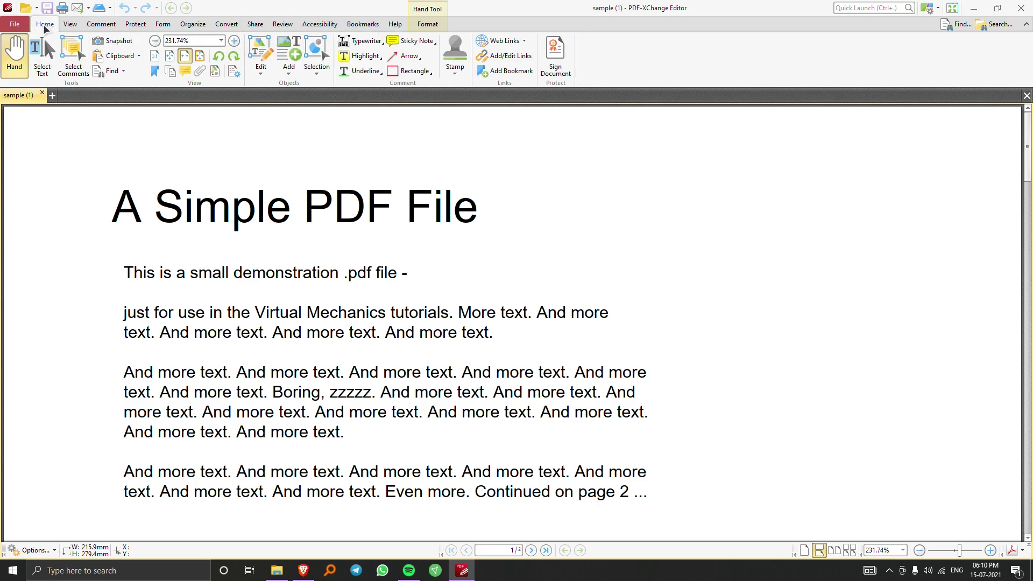